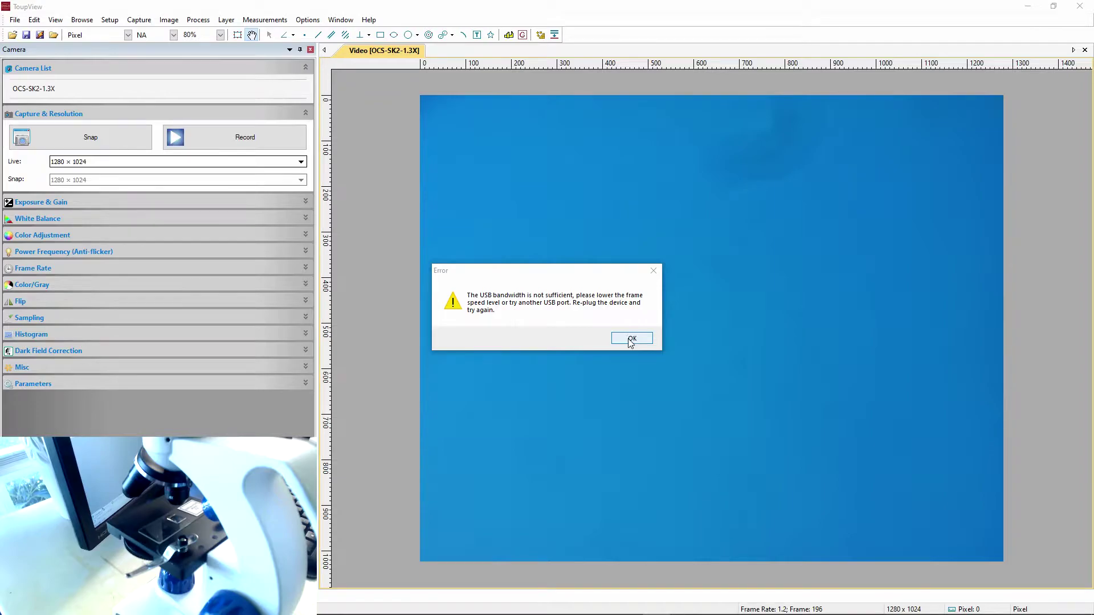
Dismiss the USB bandwidth error, drop Live resolution to 320 × 256, then return to 1280 × 1024.
left_click(632, 340)
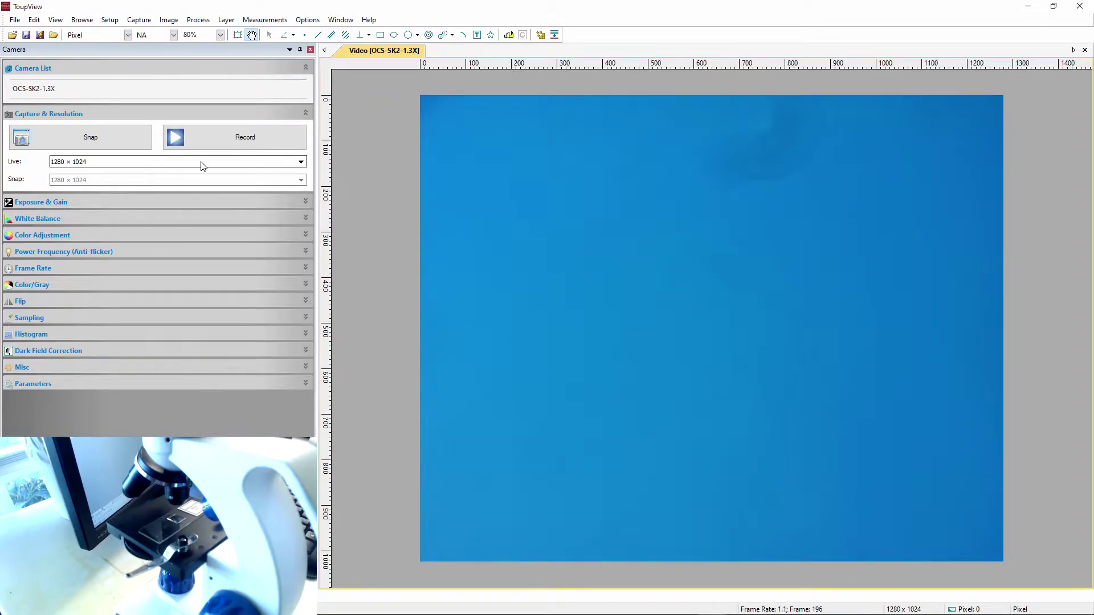
left_click(272, 163)
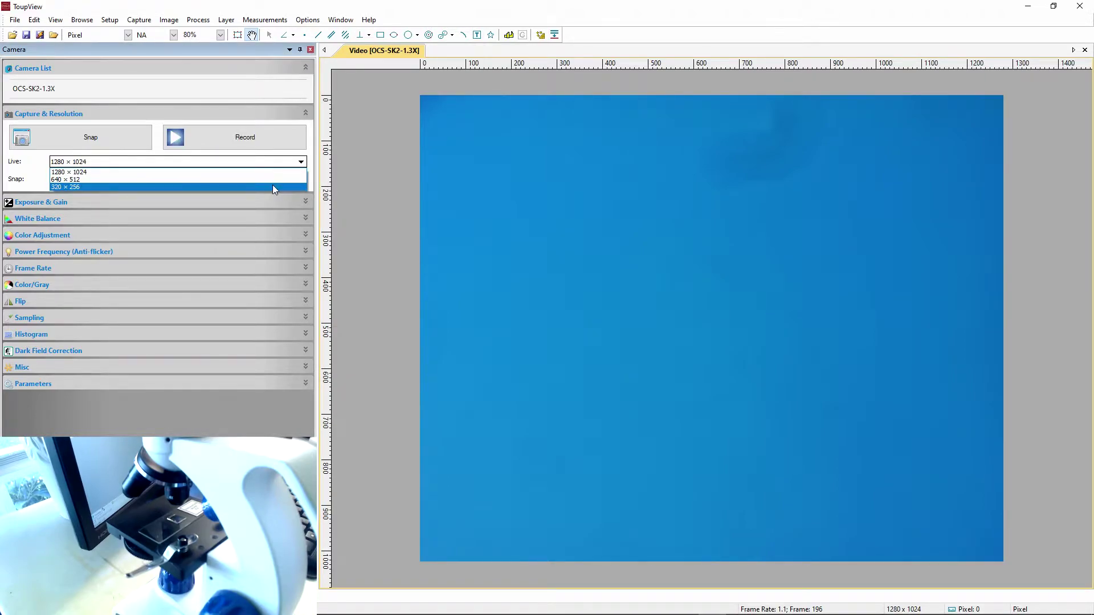
left_click(273, 186)
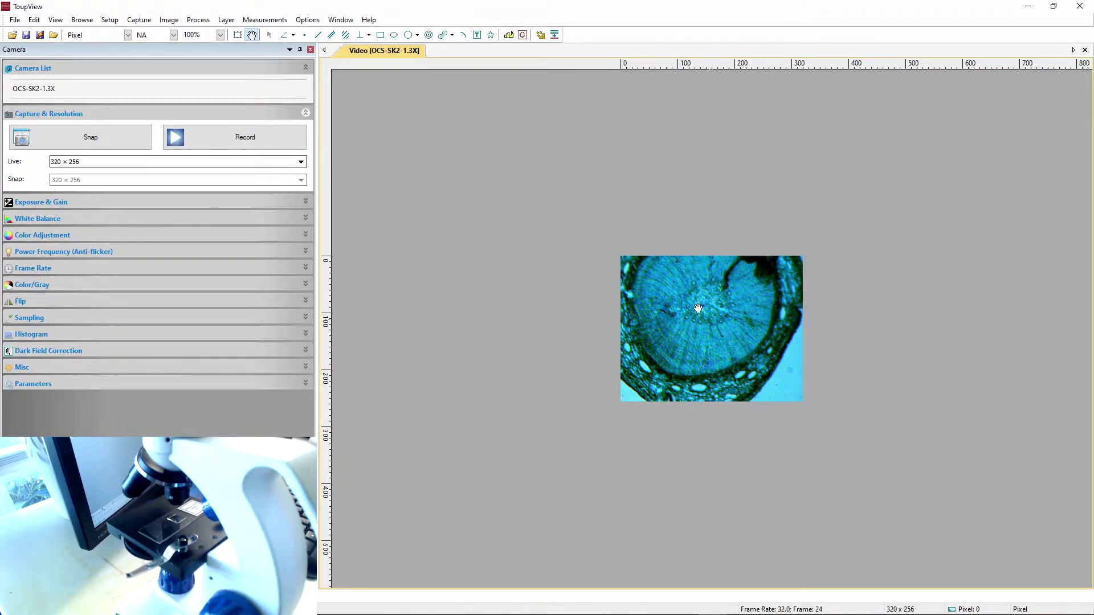
scroll(827, 323, "up", 1)
scroll(804, 326, "up", 1)
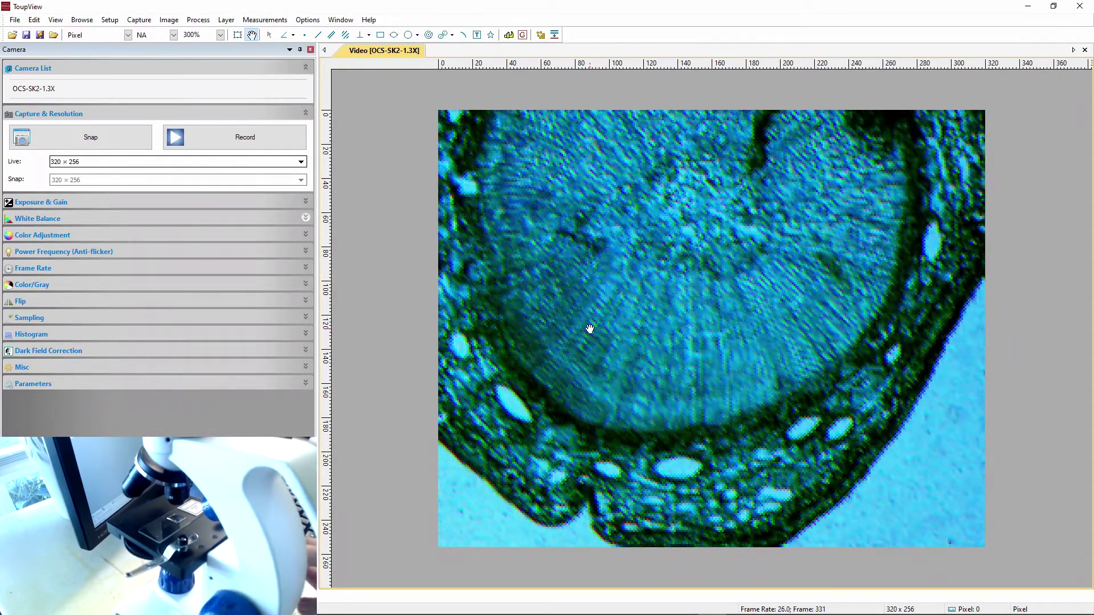
left_click(88, 163)
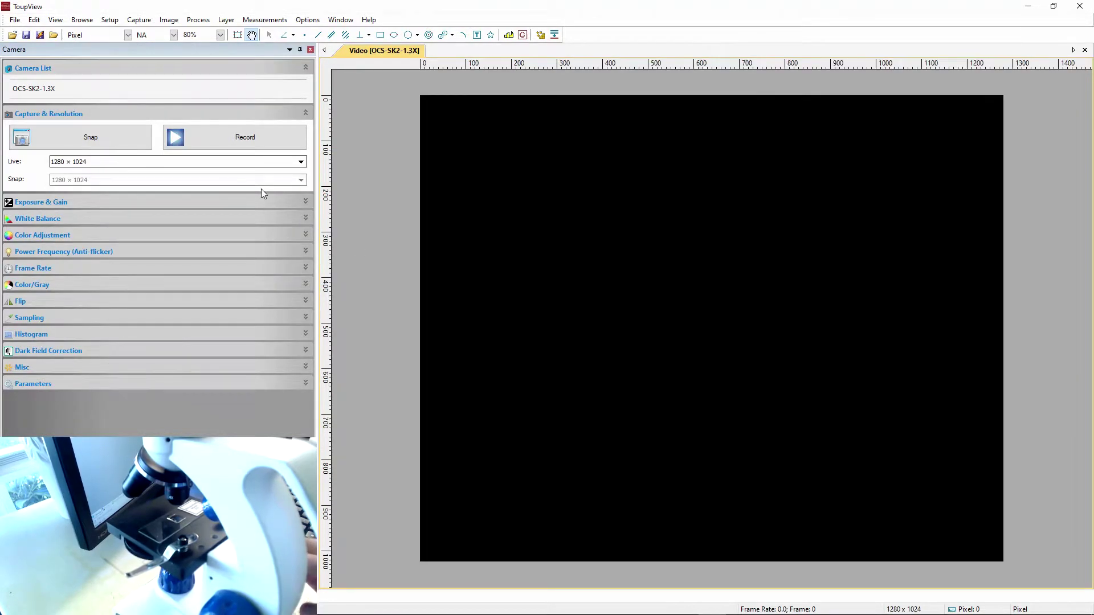